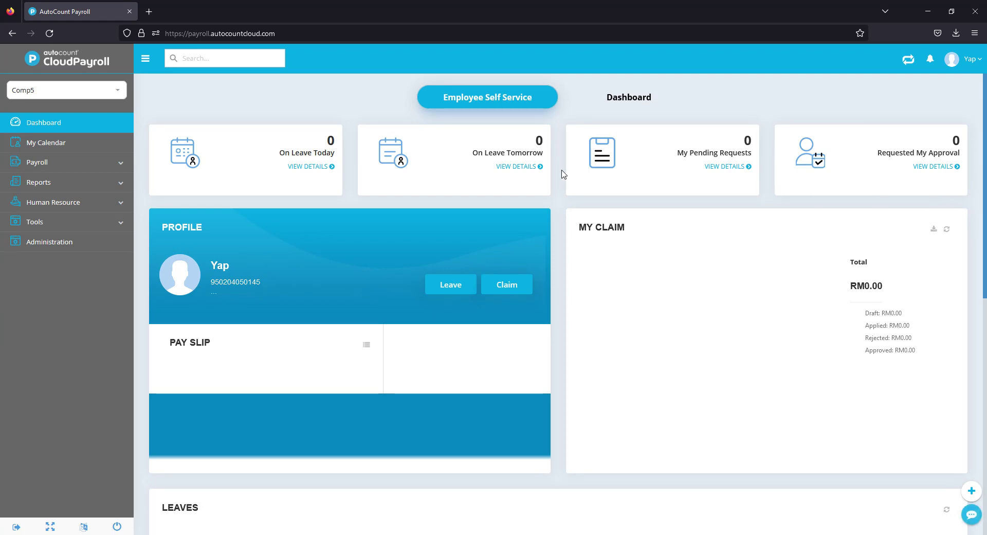
- Open the Calendar list from Tools > General Maintenance
mouse_move(37, 222)
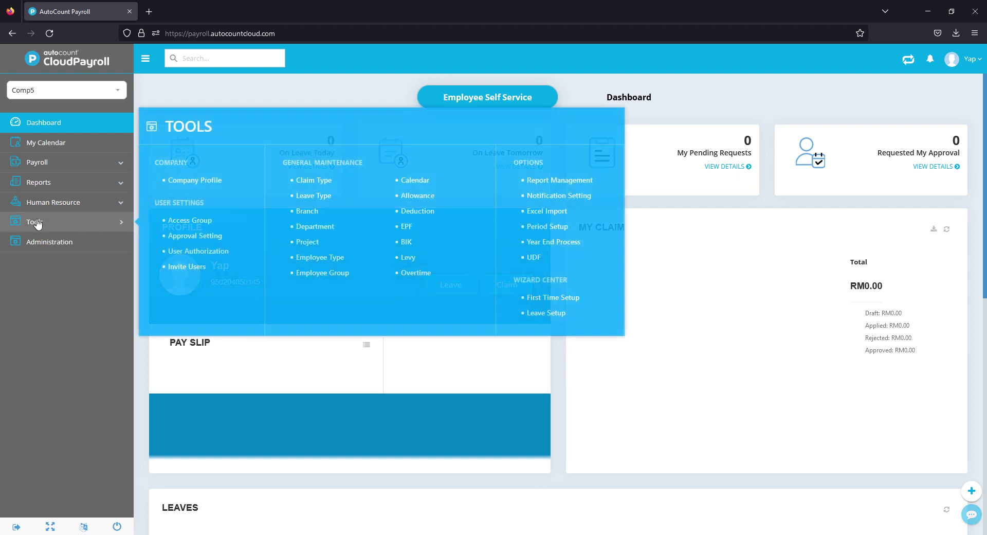
click(418, 186)
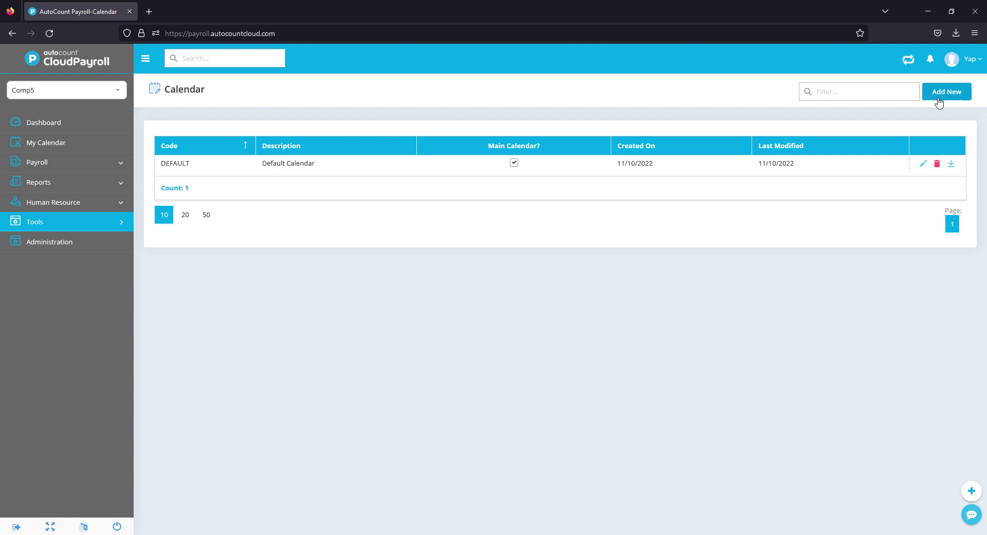
- Open the DEFAULT calendar for editing and check its code DEFAULT and description Default Calendar
click(923, 163)
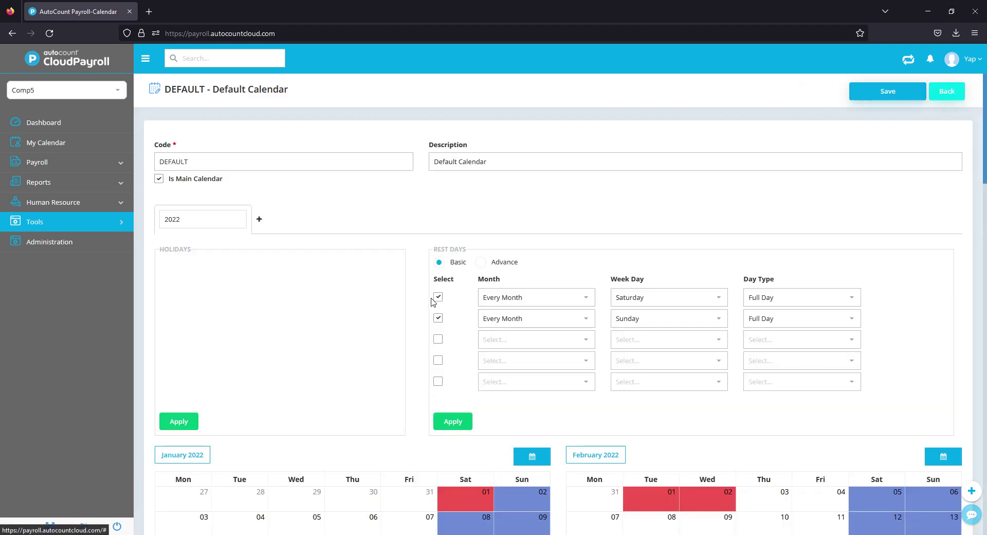
drag(240, 161, 158, 160)
click(227, 165)
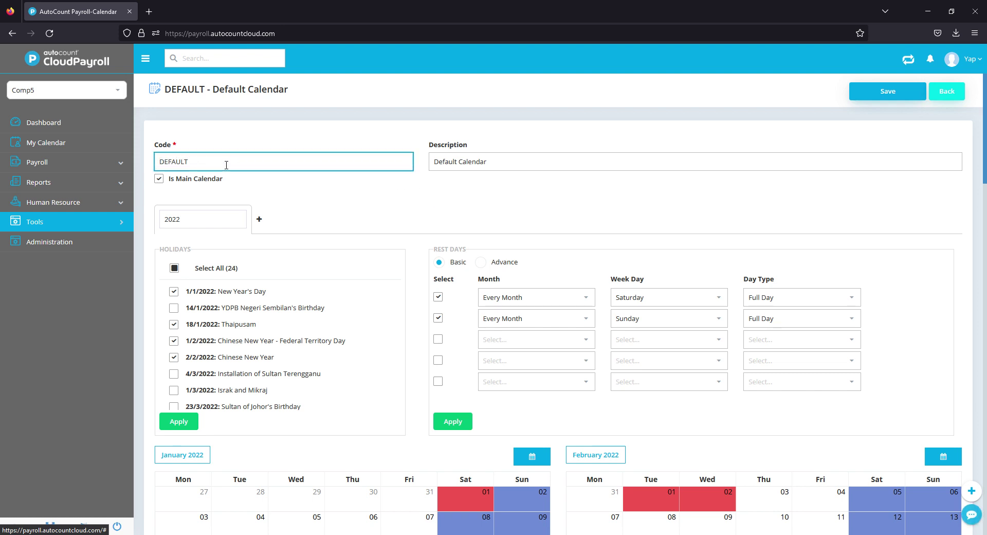
drag(209, 170, 154, 163)
click(446, 203)
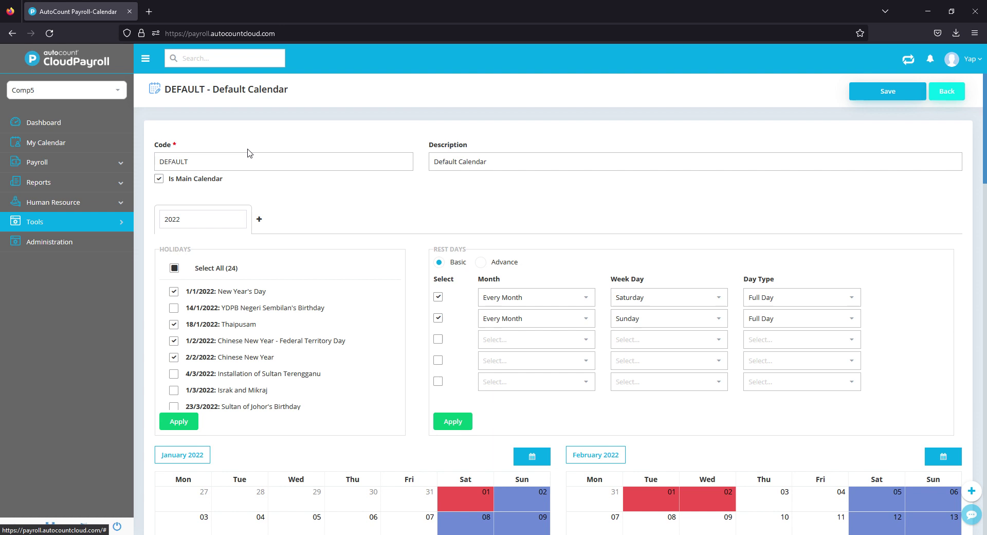
drag(488, 163, 429, 162)
click(442, 194)
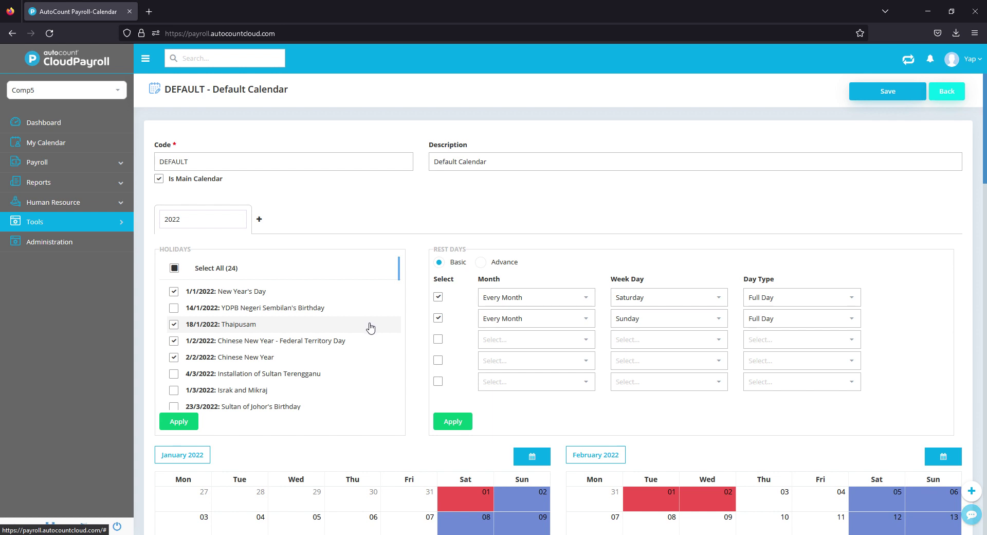
- Scroll through the 2022 holidays list and the Saturday/Sunday rest-day settings
scroll(338, 345, down, 5)
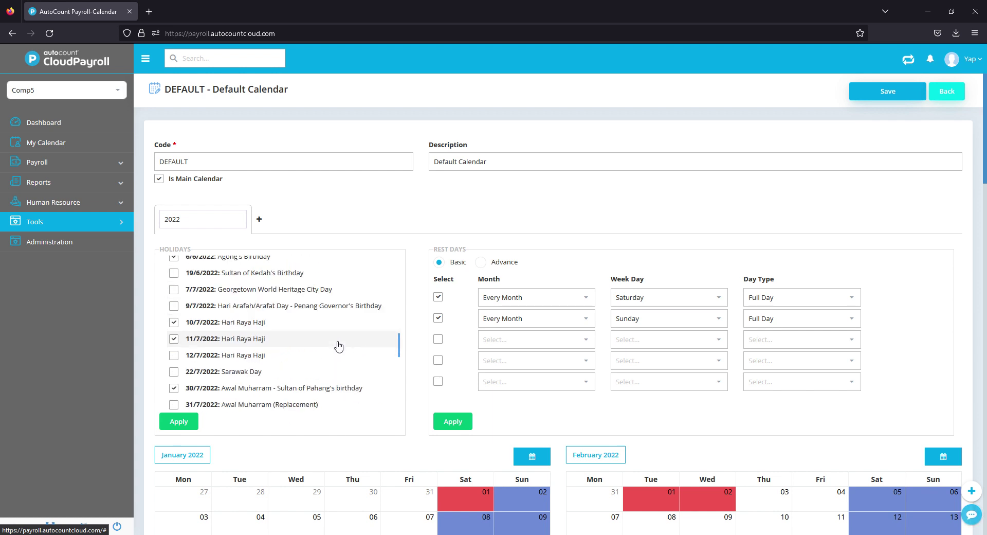
scroll(338, 345, down, 3)
scroll(341, 330, up, 10)
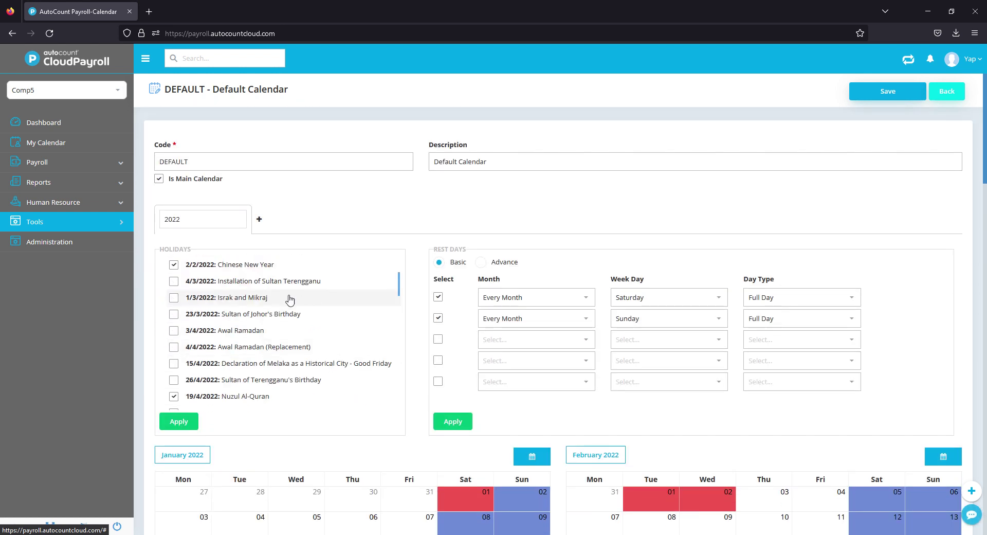
scroll(286, 355, up, 3)
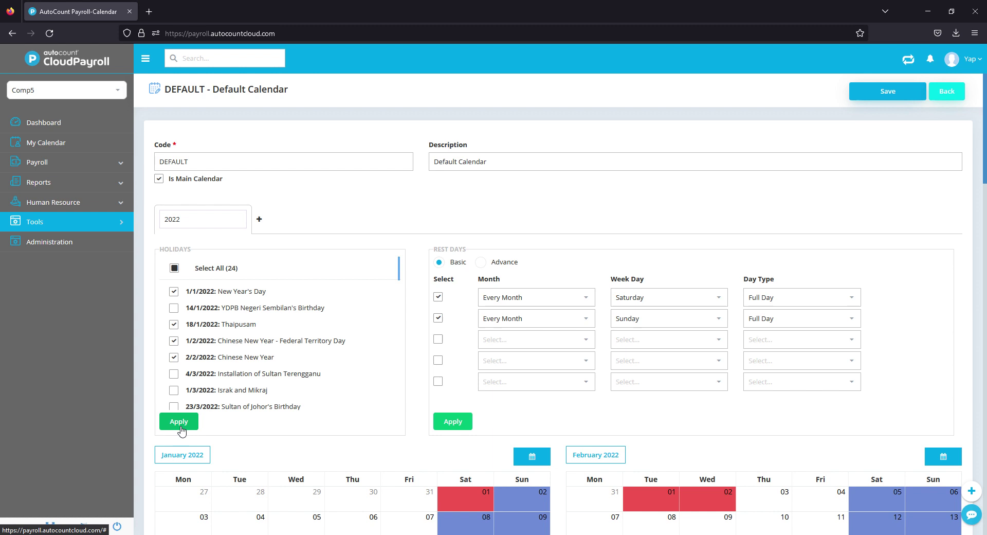
scroll(418, 427, down, 2)
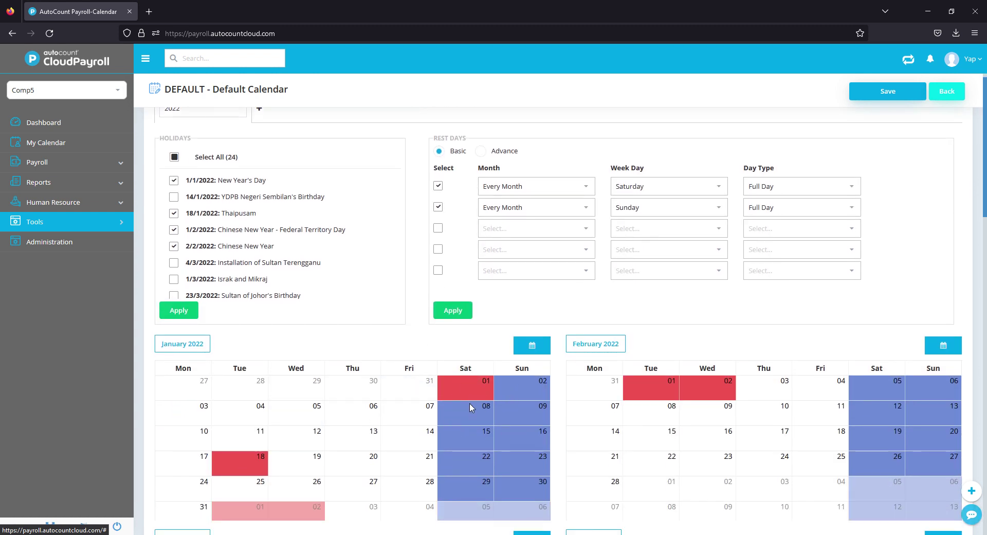
scroll(478, 460, up, 1)
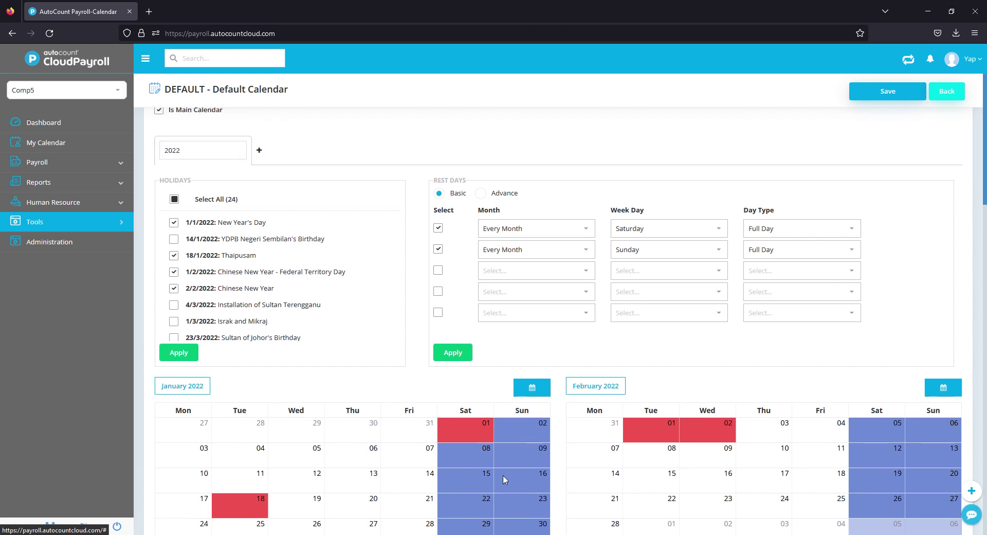
scroll(645, 383, up, 1)
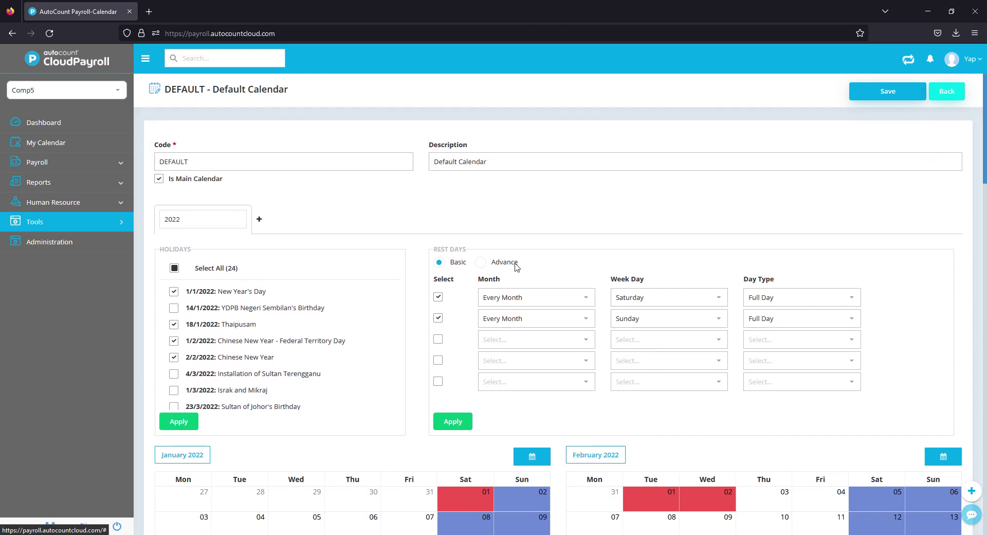
- Preview the Advance rest-day mode, return to Basic, and check Sunday's day type choices
click(496, 263)
click(459, 262)
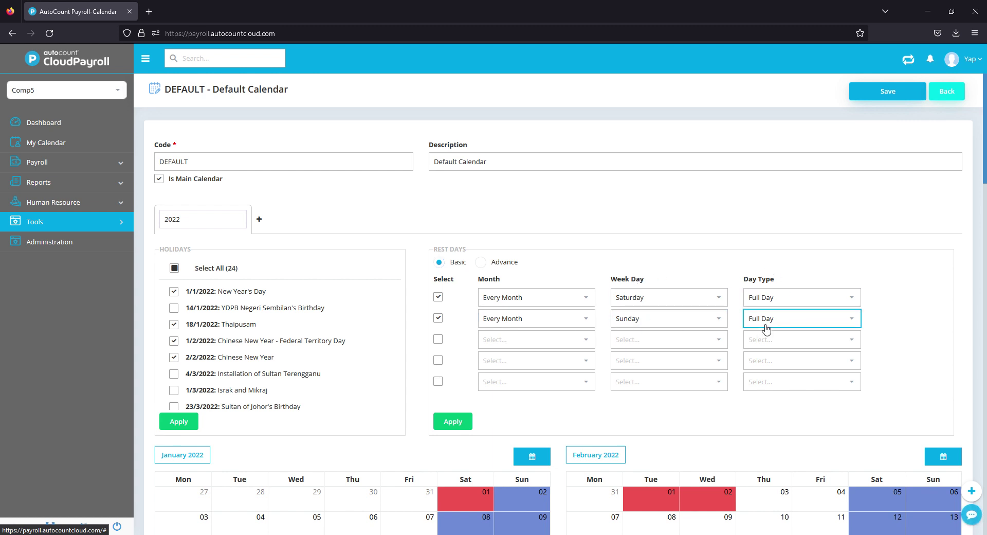
click(787, 323)
click(778, 335)
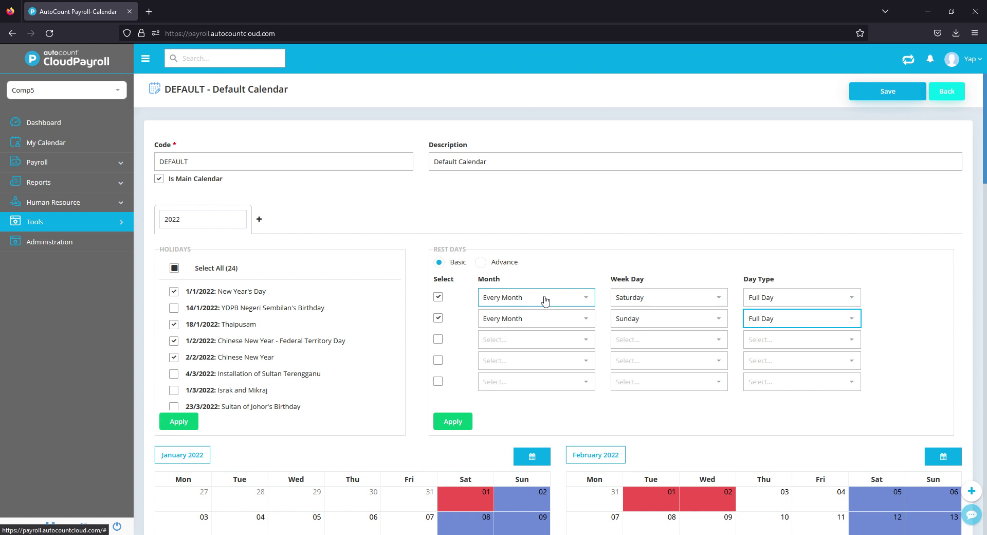
- Set the Saturday rest day to PM and switch rest days to Advance mode
click(782, 303)
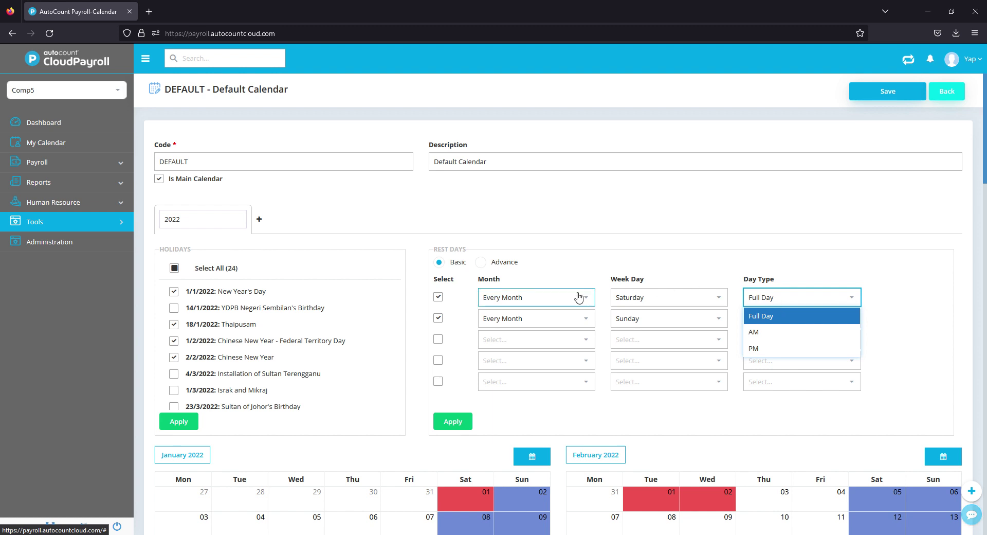
click(769, 348)
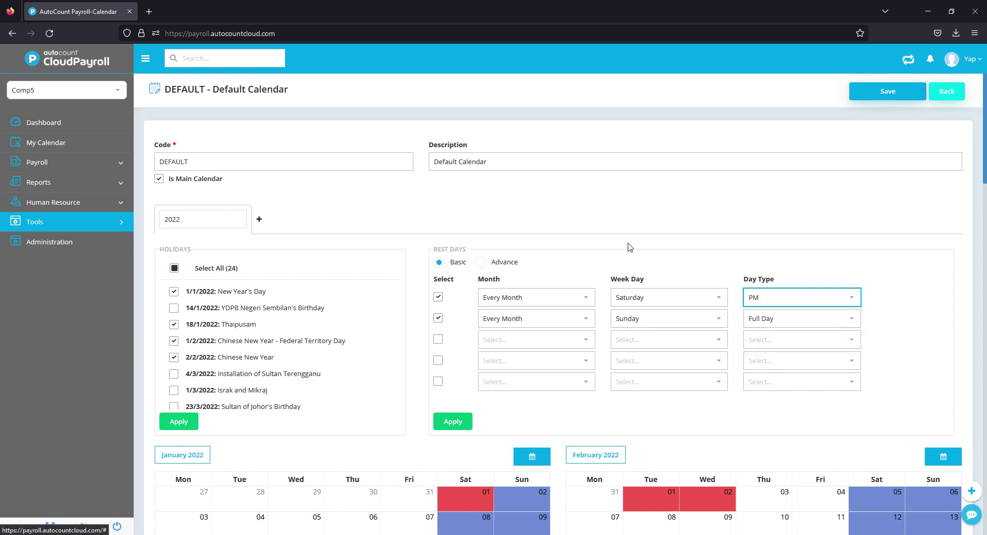
click(562, 298)
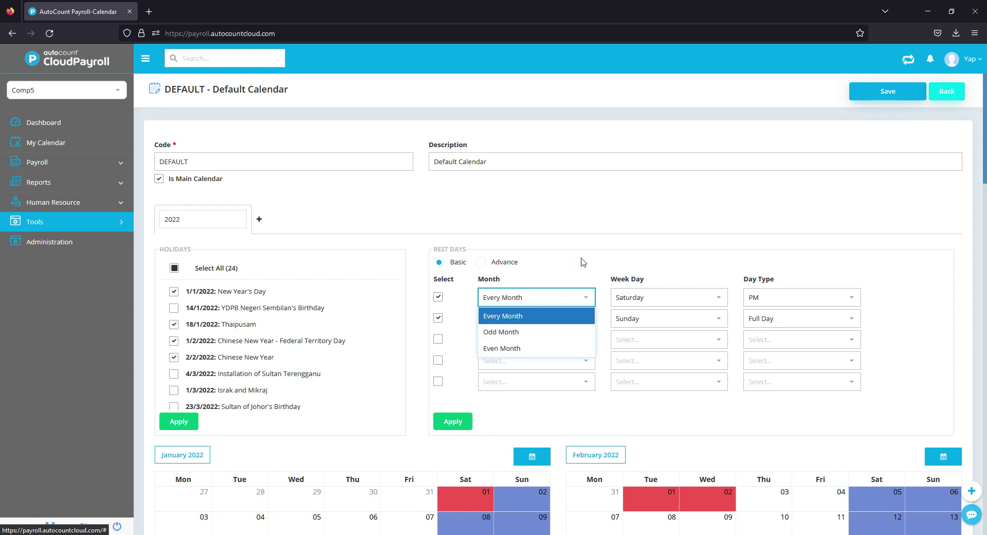
click(623, 275)
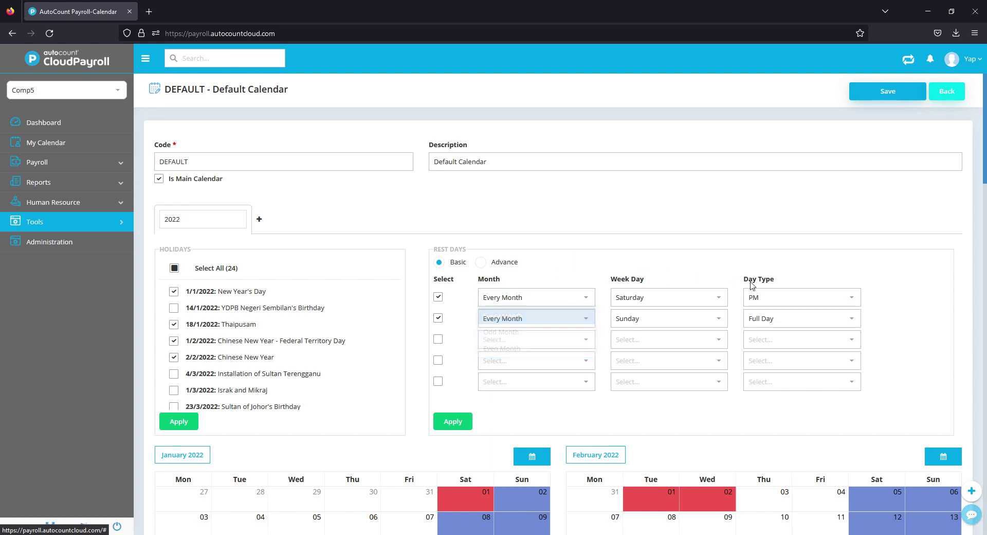
click(508, 263)
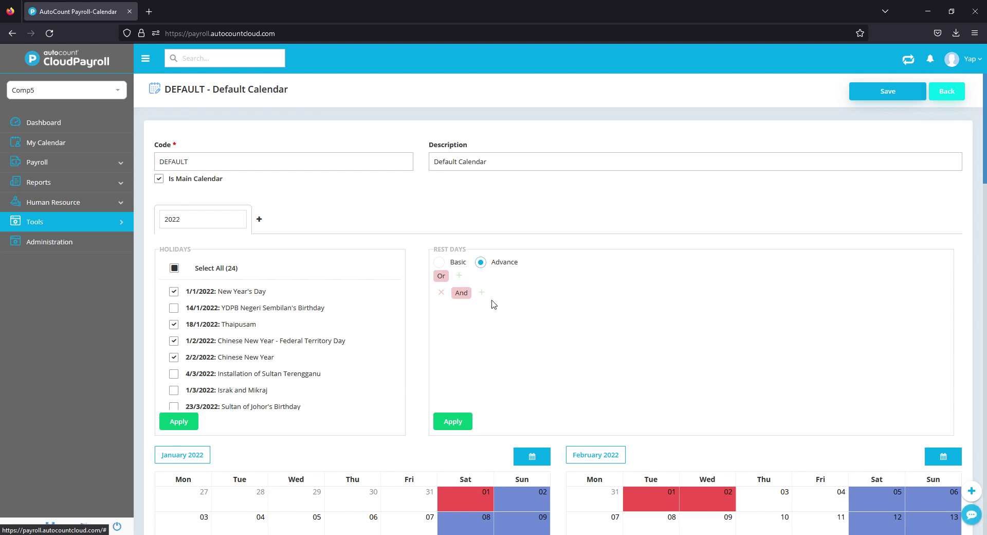
- Add and remove a trial Month Equals rule, then go back to Basic rest days
click(482, 292)
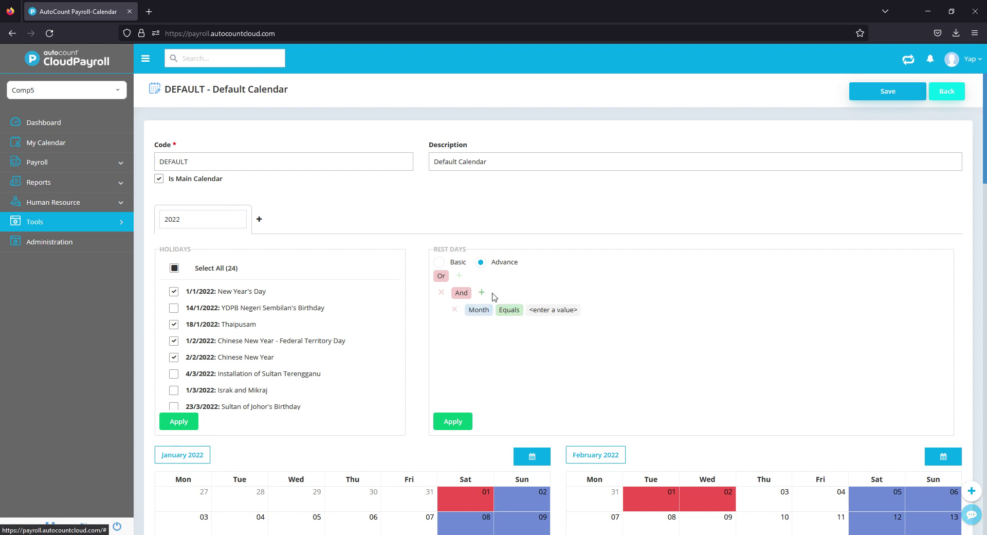
click(454, 309)
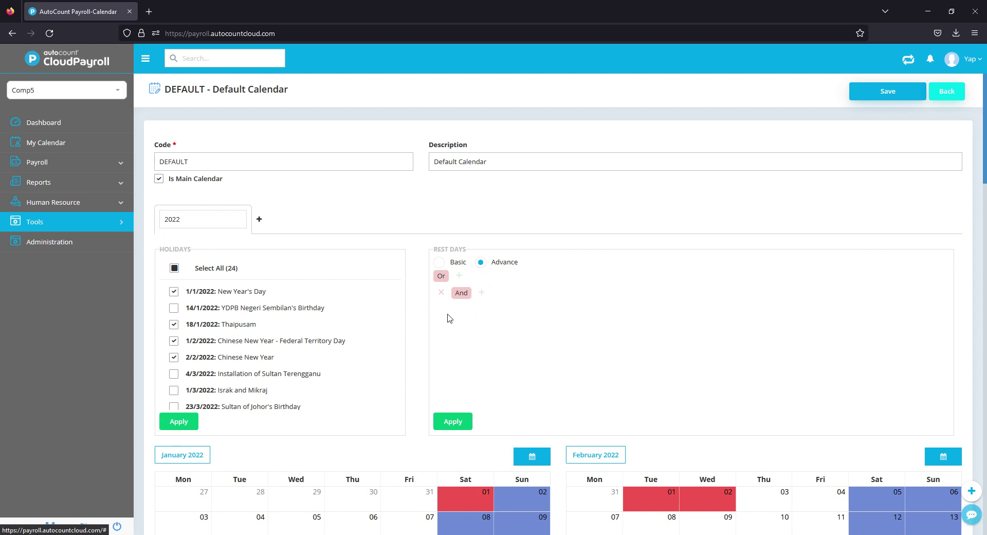
click(439, 262)
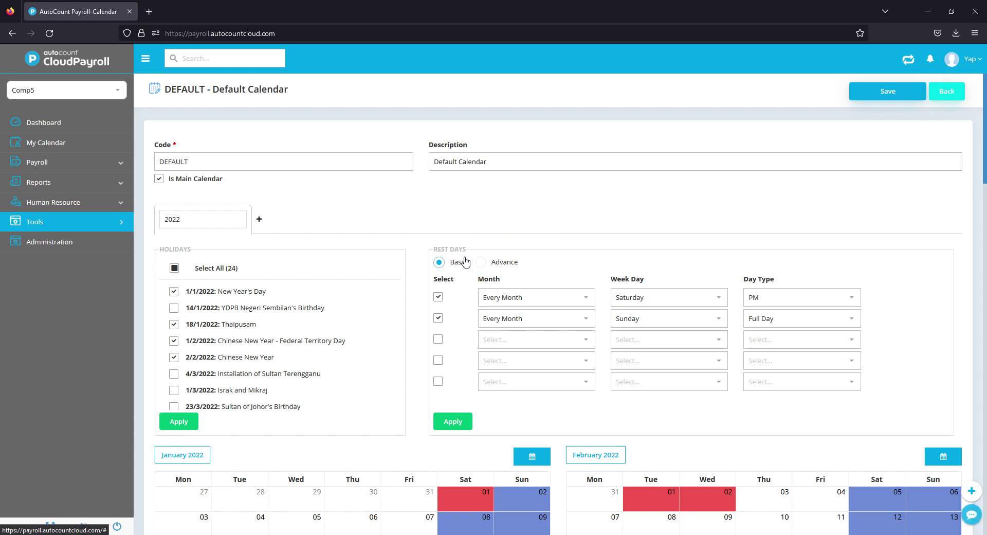
- Change the Saturday rest day's day type from PM to Full Day, matching Sunday
scroll(465, 262, down, 1)
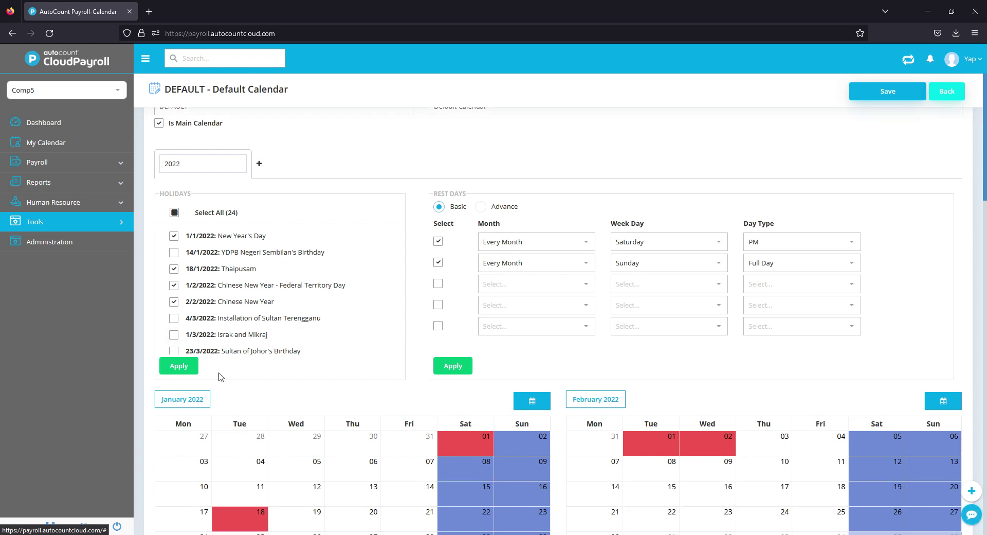
click(784, 247)
click(780, 259)
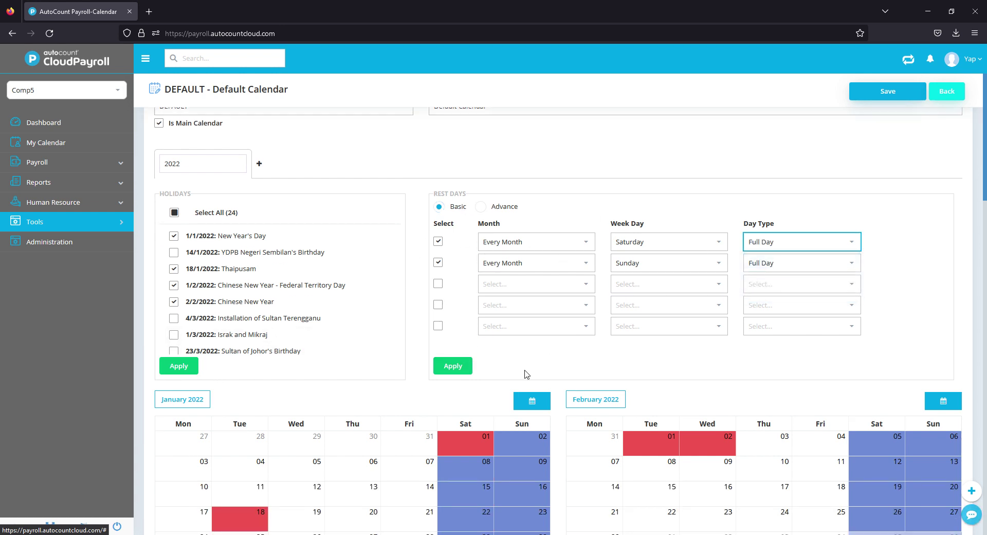
scroll(527, 374, down, 3)
scroll(495, 322, down, 1)
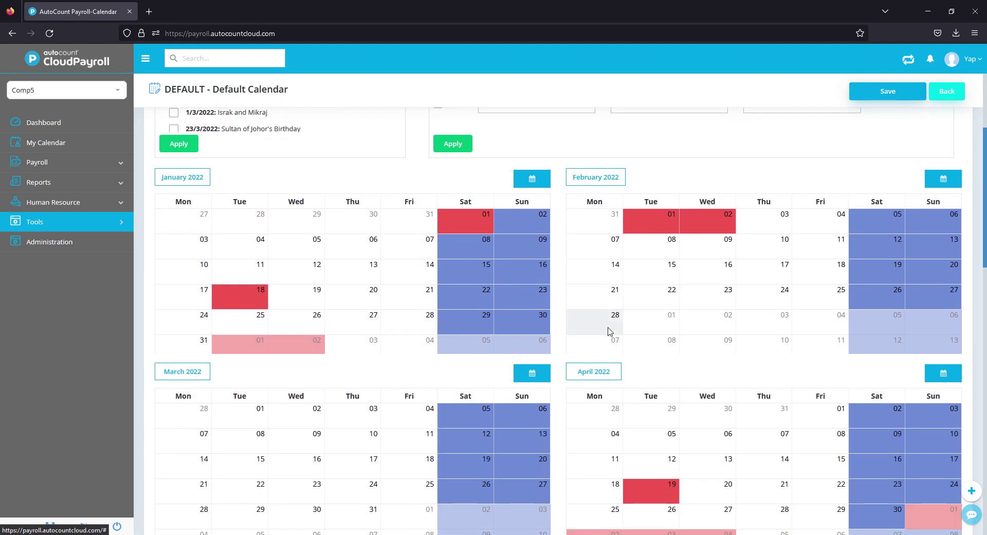
scroll(685, 384, up, 2)
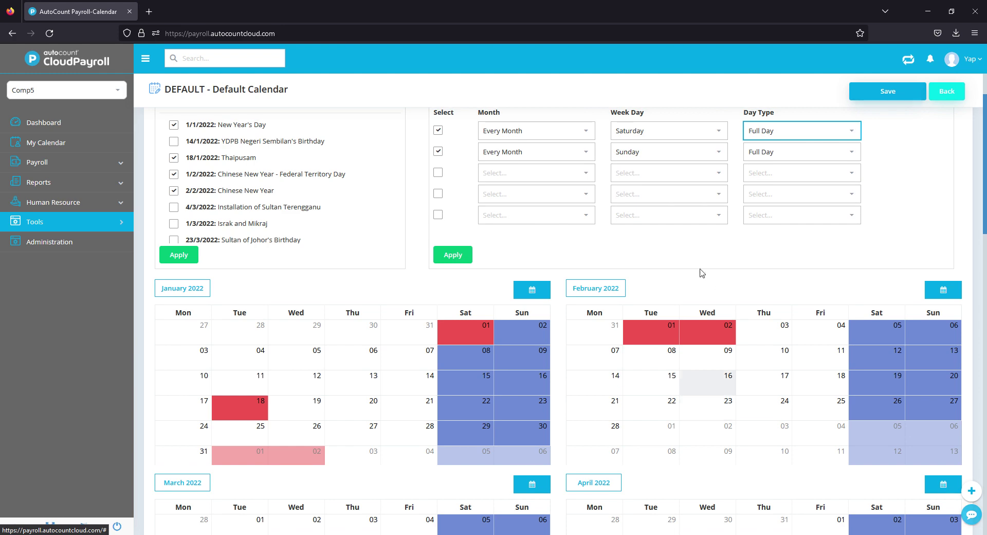
- Open January 2022's working-day settings and compare auto-calculated with fixed working days
click(529, 289)
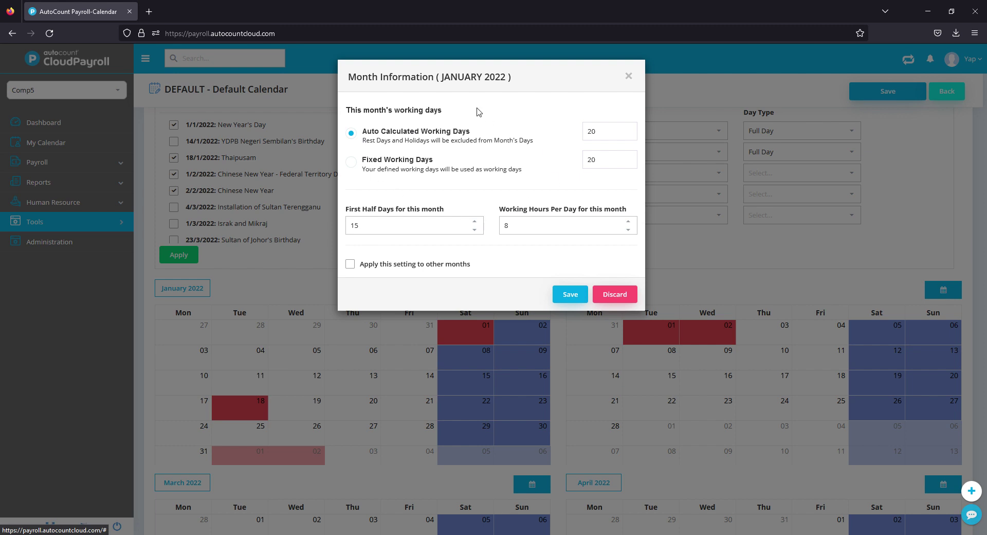
click(436, 166)
click(430, 137)
click(419, 171)
click(432, 135)
click(428, 160)
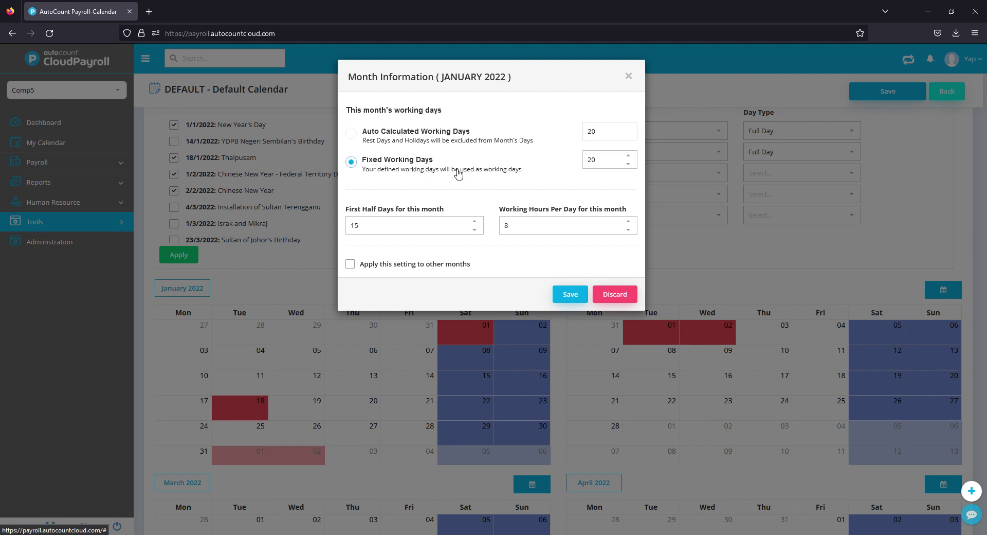
- Try fixed working days up to 26, then keep auto-calculated 20 days at 8 hours for all months
click(628, 155)
click(635, 156)
click(636, 156)
click(636, 156)
click(635, 156)
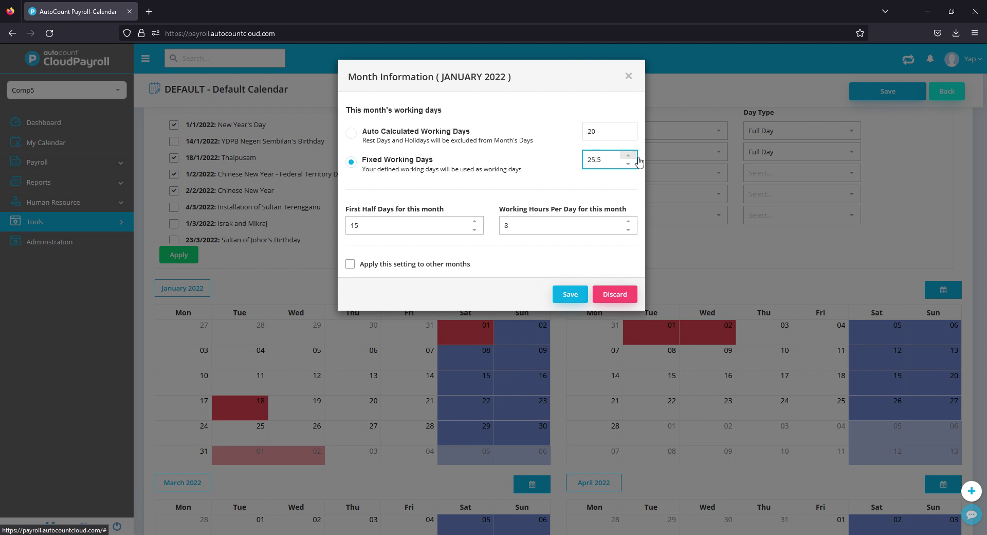
click(635, 156)
click(386, 145)
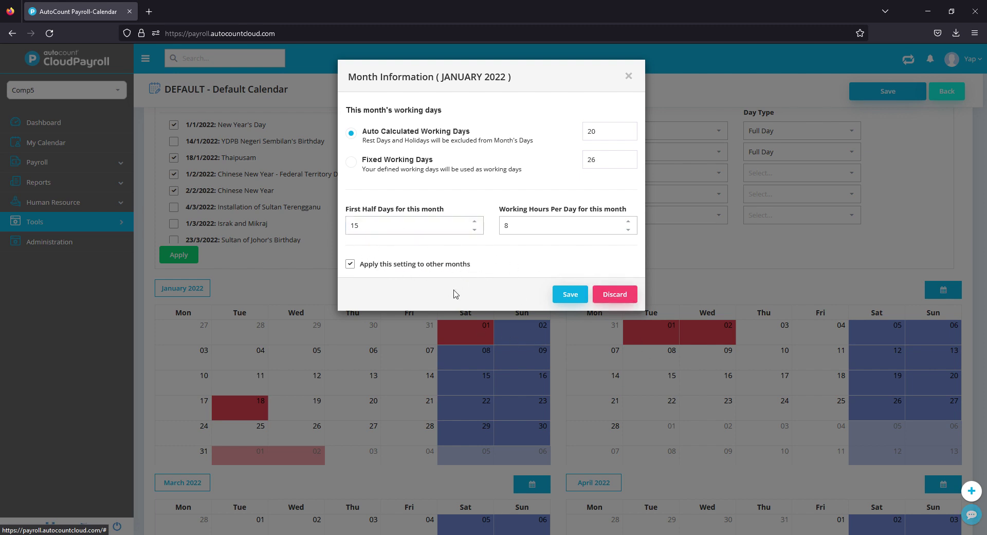
click(617, 296)
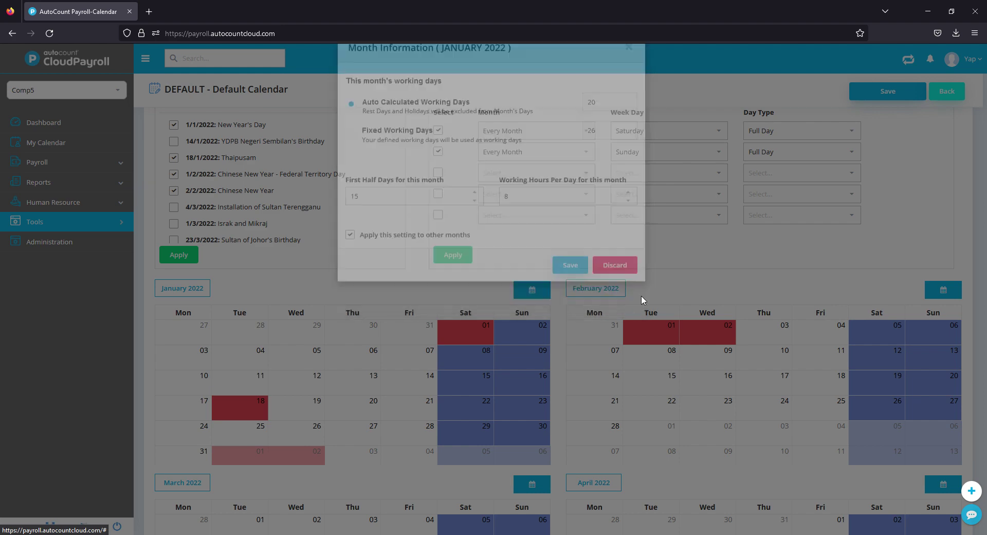